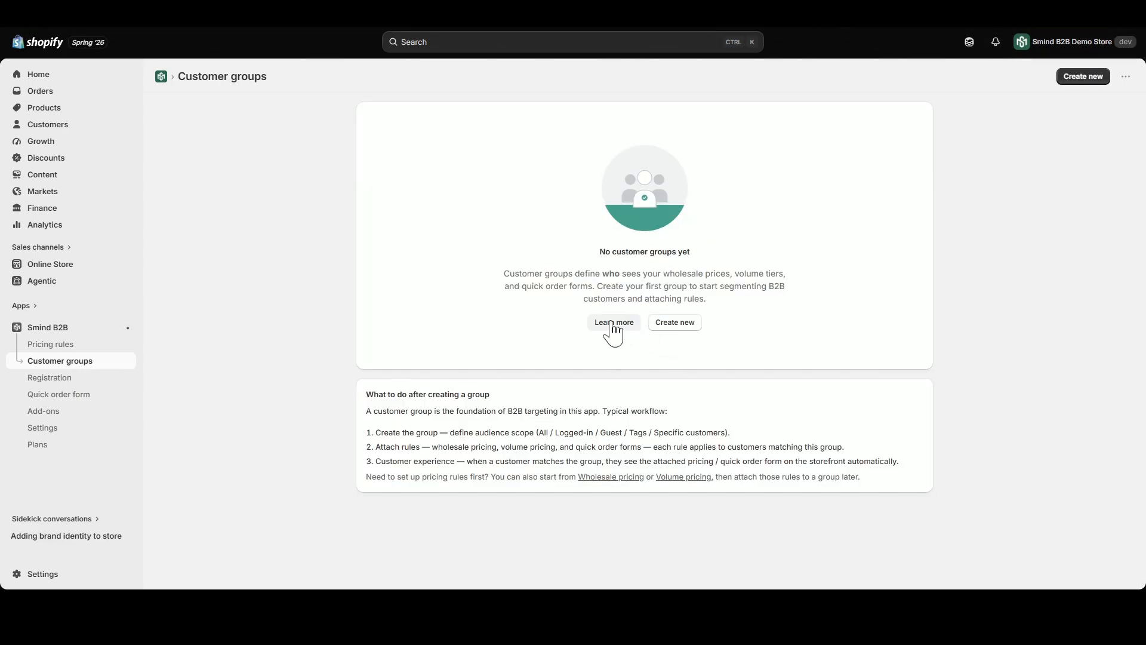
Step: Create a new customer group named "All B2B Buyer"
left_click(685, 325)
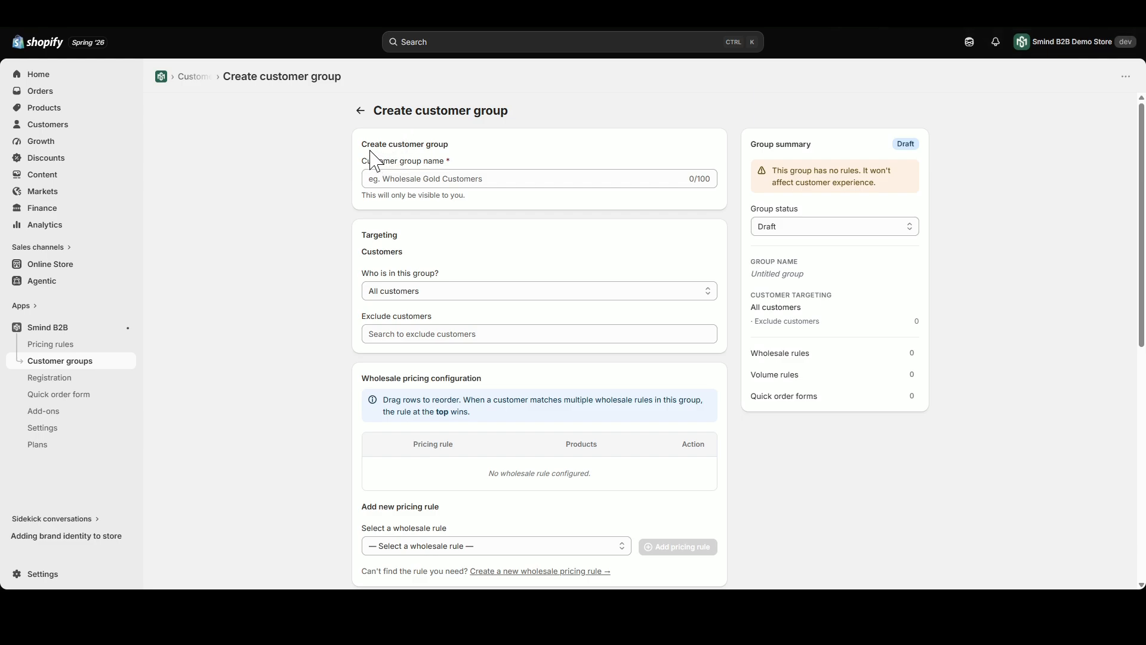
left_click_drag(362, 142, 493, 164)
left_click(495, 179)
type("All ")
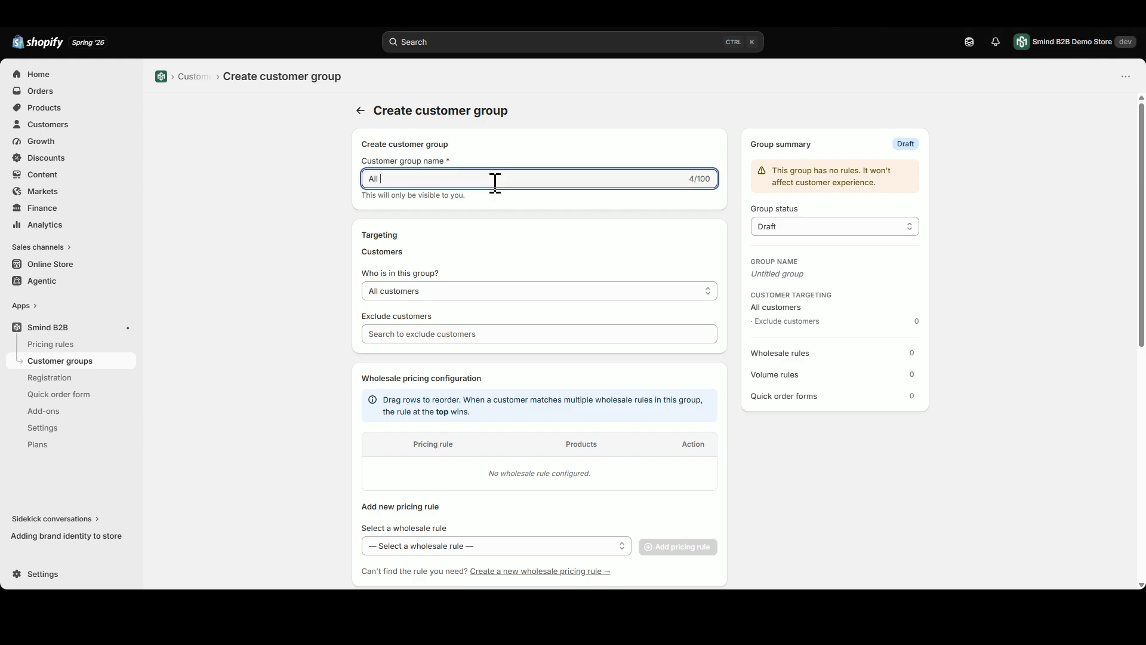
type("B2B Buyer")
left_click_drag(372, 178, 460, 178)
left_click(462, 178)
Step: Set who is in the group to Logged in customers
left_click(471, 290)
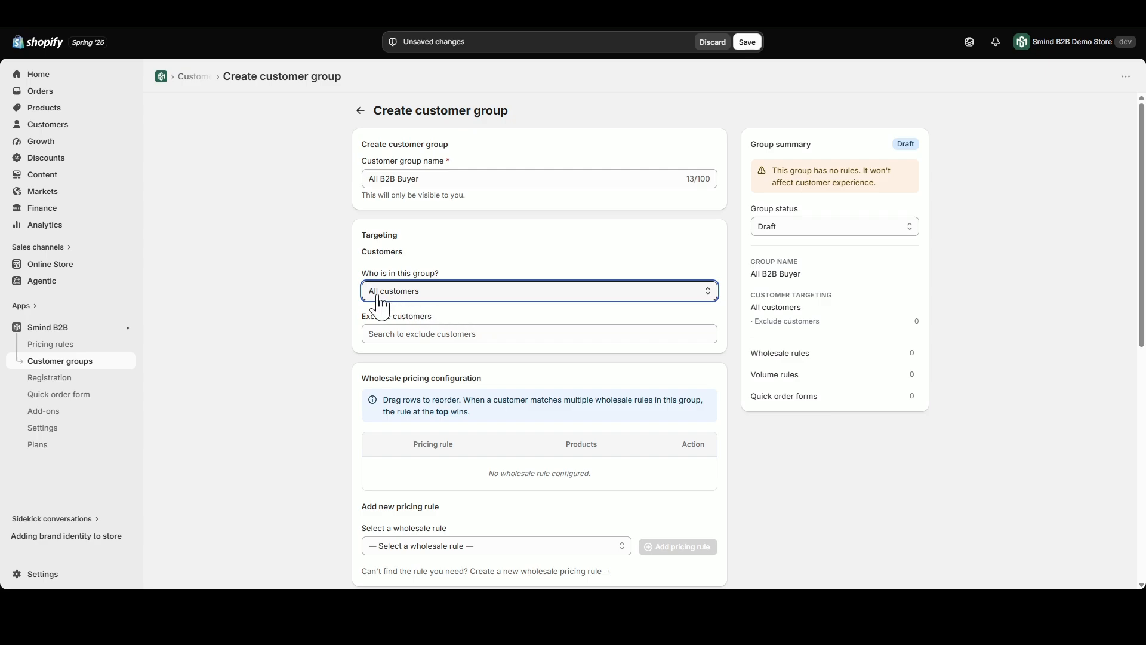
left_click(461, 334)
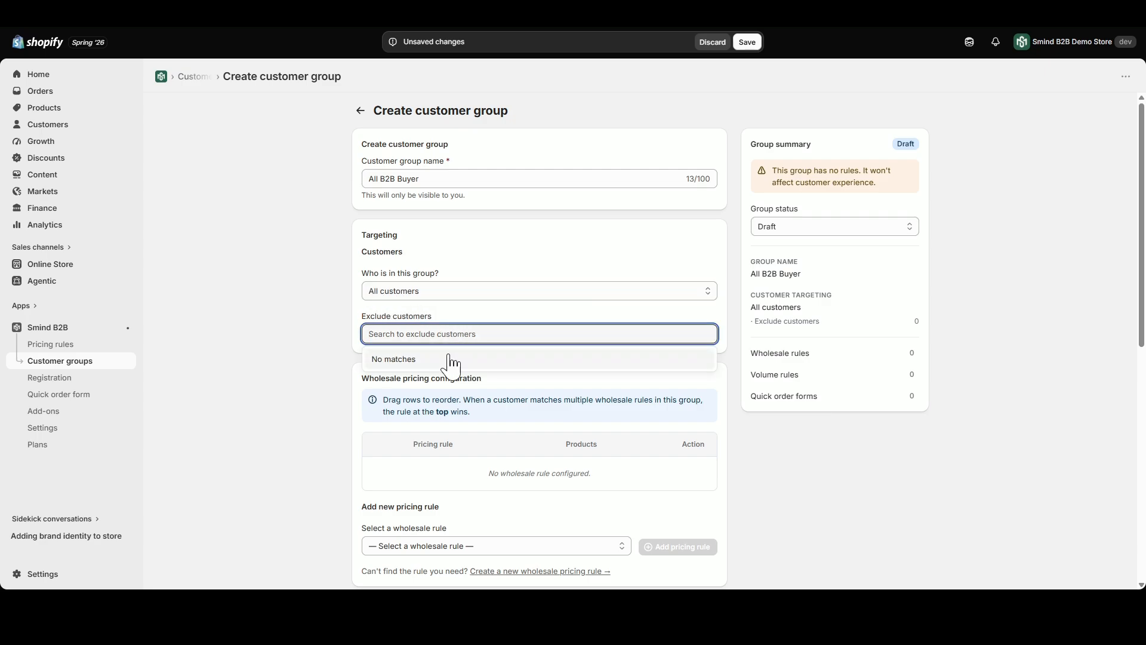
left_click(421, 307)
left_click(417, 292)
left_click(420, 322)
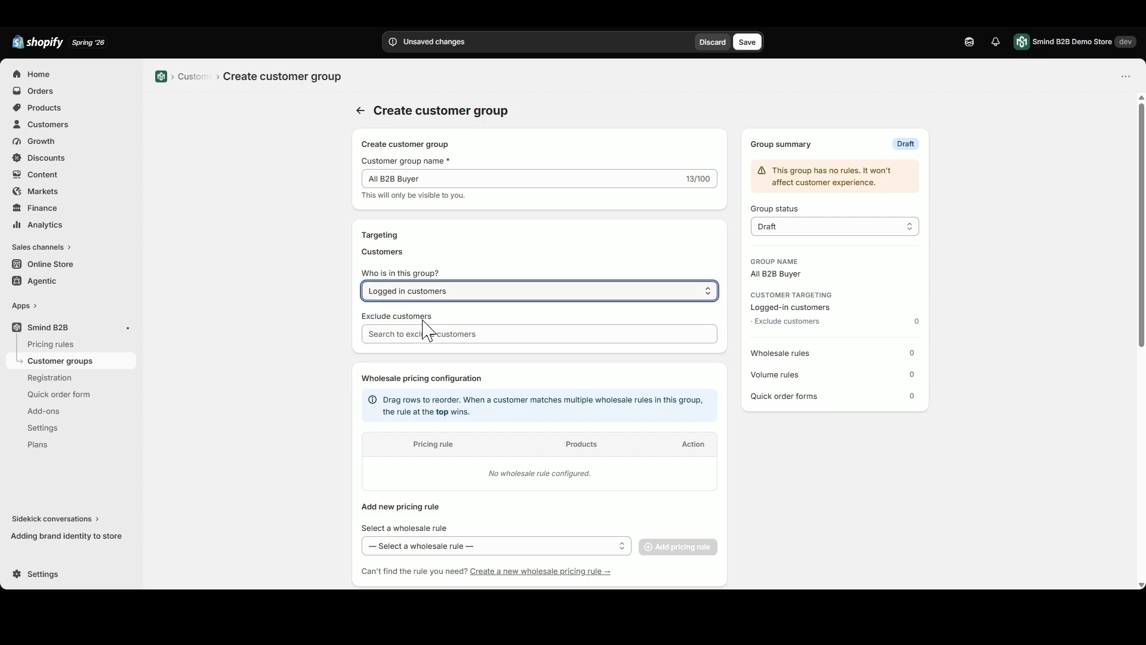
Step: Switch the group's customer targeting to Guest customers only
left_click(423, 318)
left_click(386, 306)
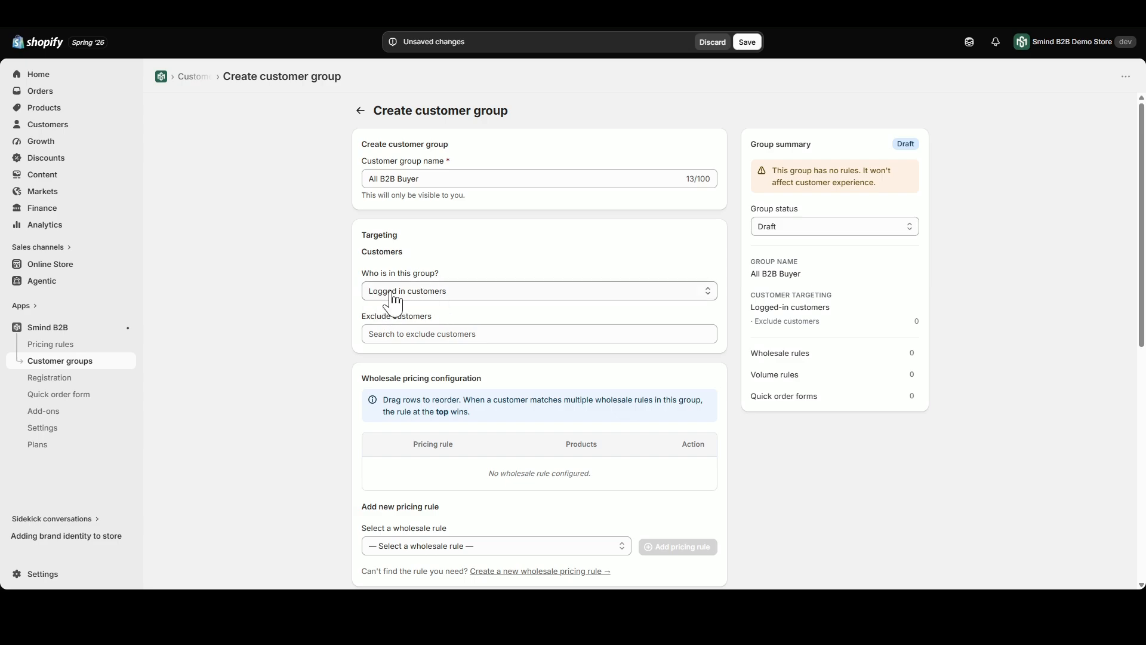
left_click(451, 306)
left_click(452, 336)
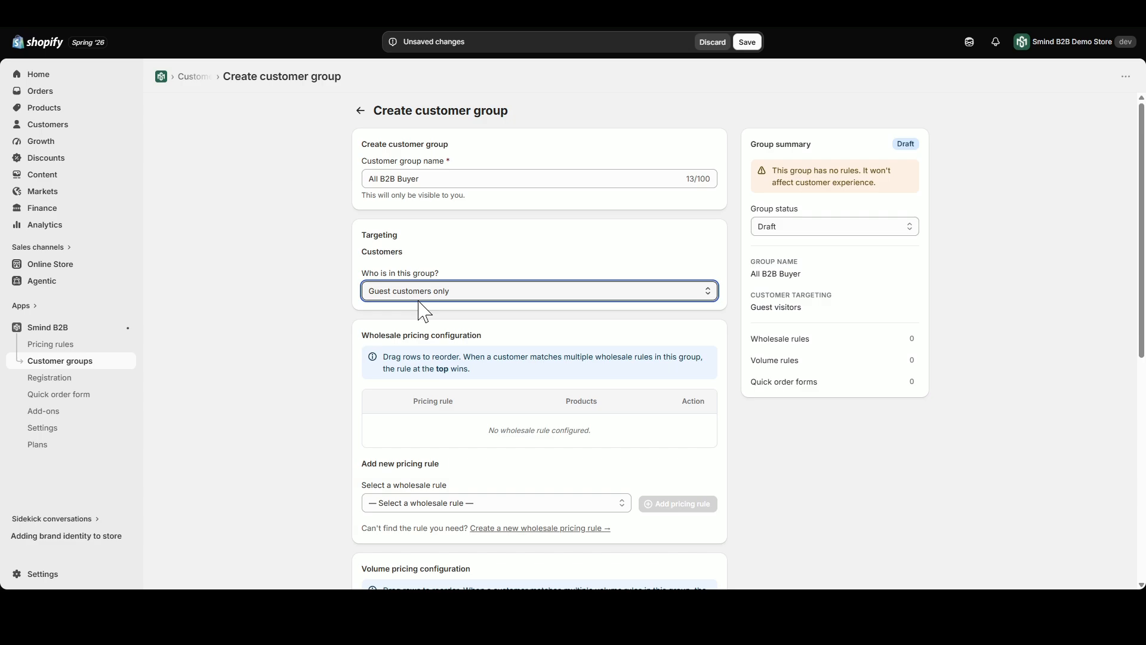
Step: Target Specific customer tags and enter "registration-form-usa-buyer" as the tag to include
left_click(414, 349)
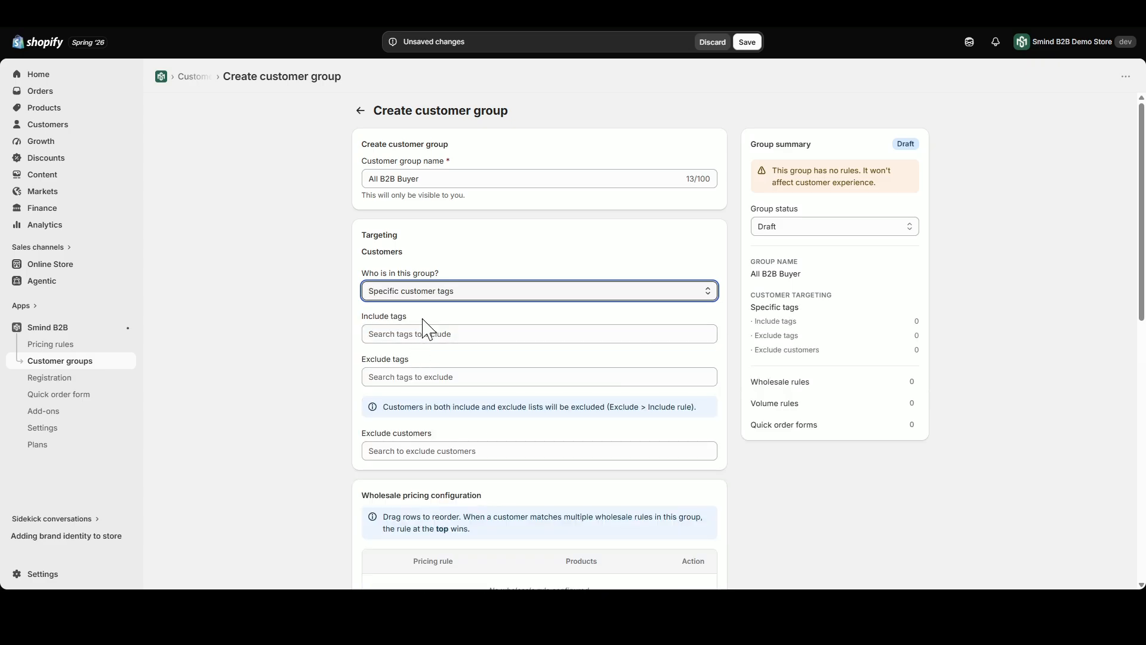
left_click(446, 334)
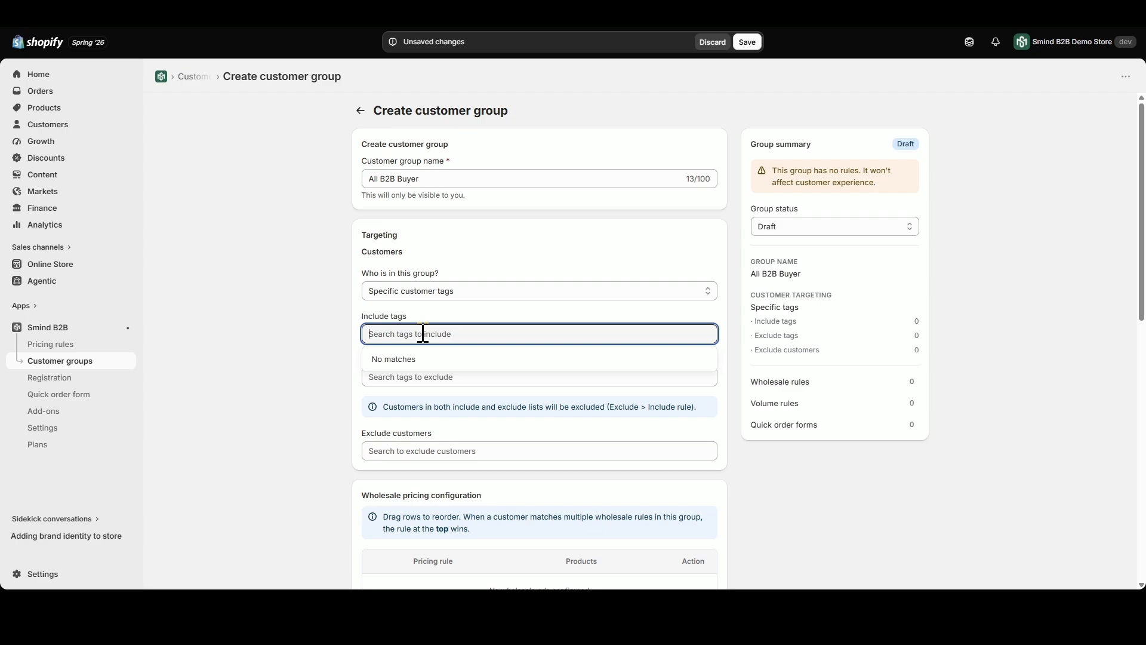
type("registr")
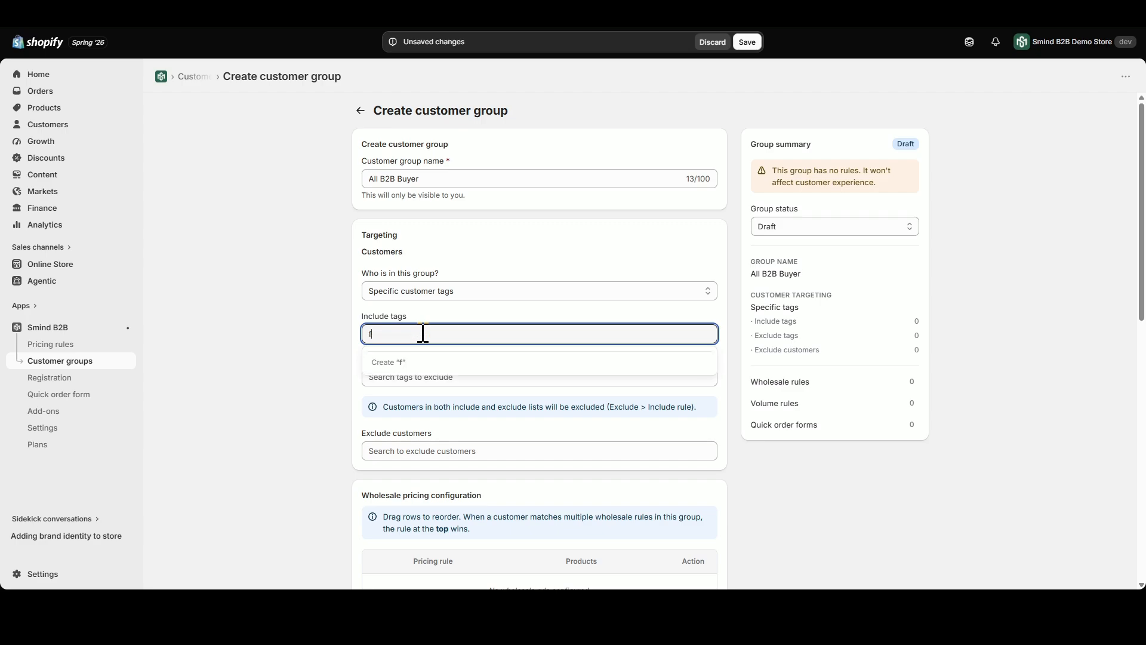
type("ation-form-usa-buy")
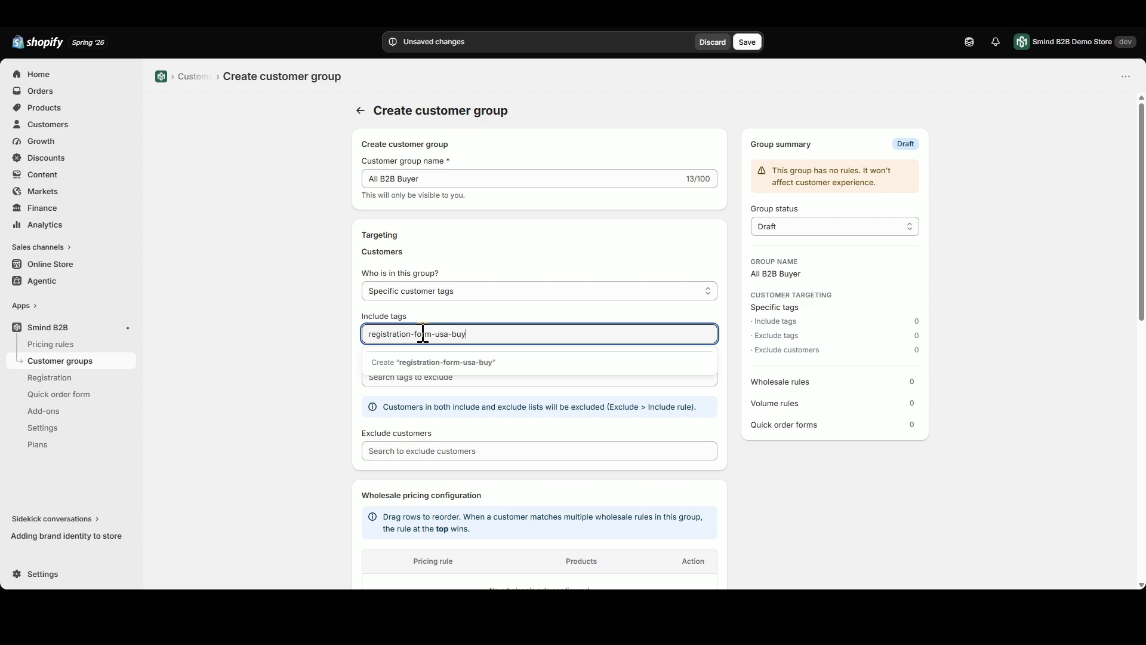
type("er")
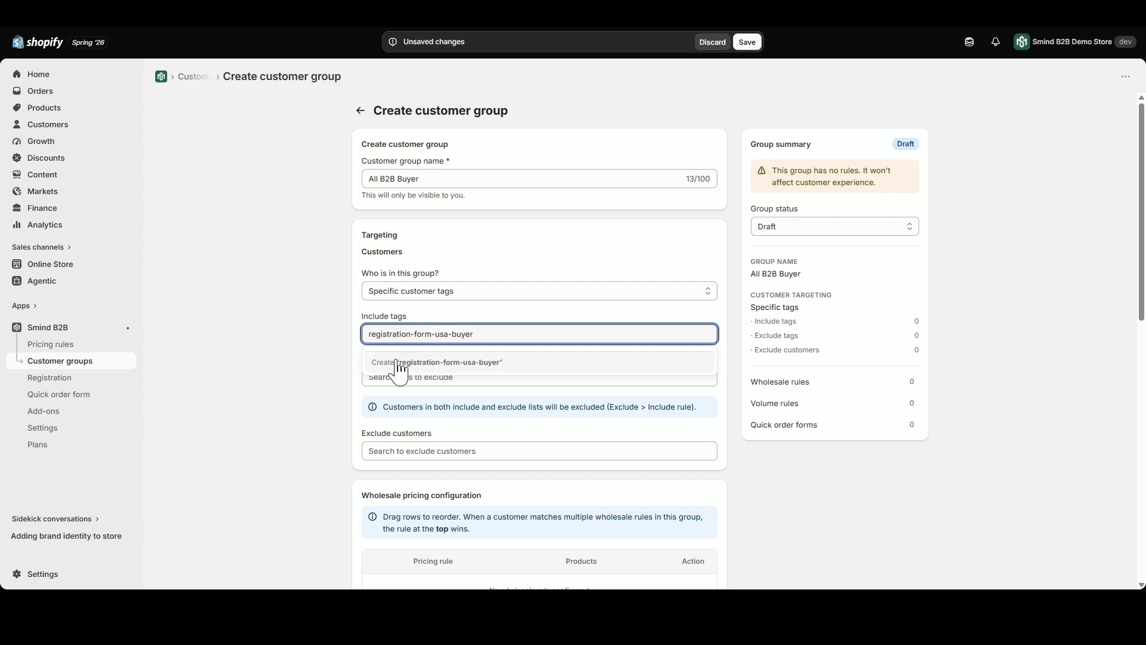
Step: Switch the targeting to Specific customers and open the search for selected customers
left_click(419, 311)
left_click(453, 301)
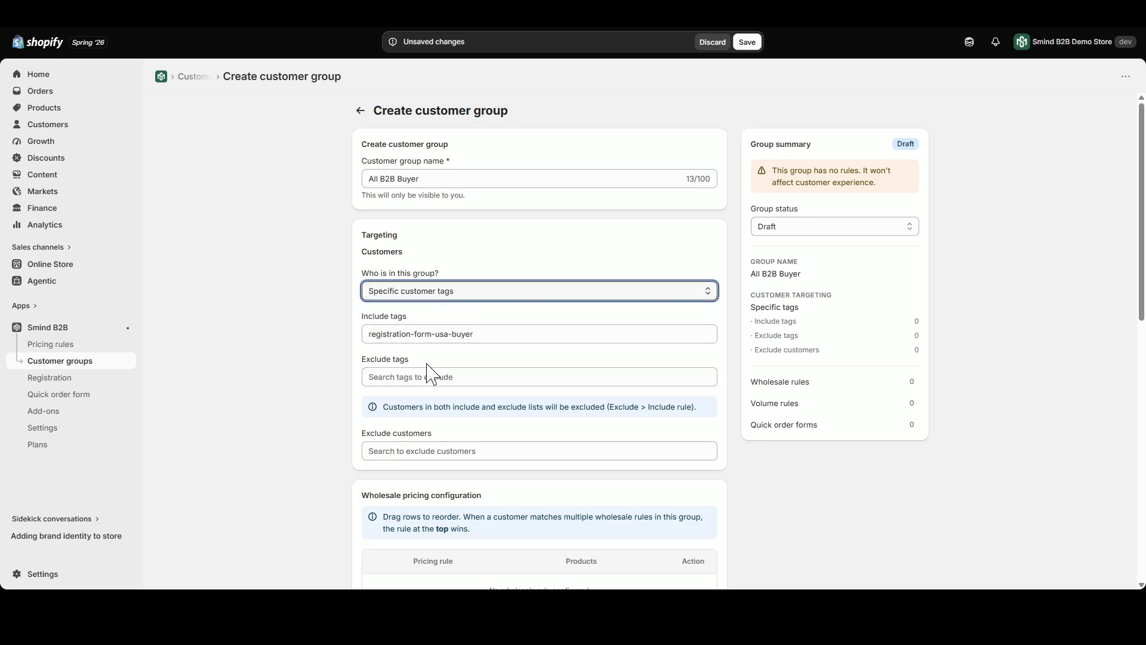
left_click(435, 367)
left_click(425, 333)
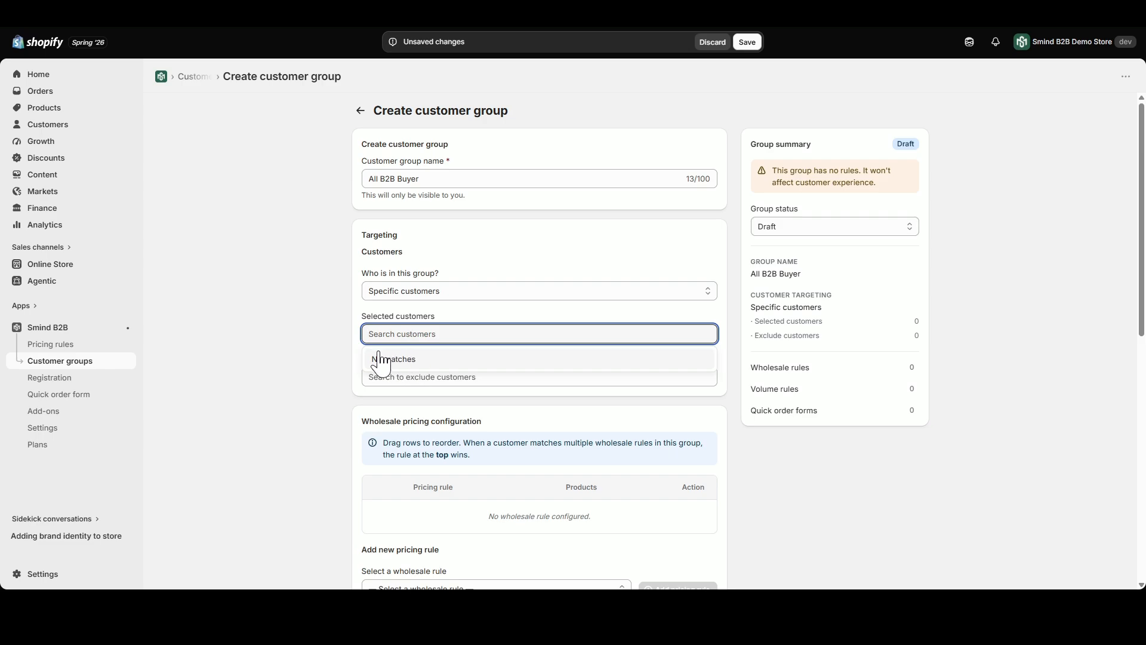
left_click(419, 309)
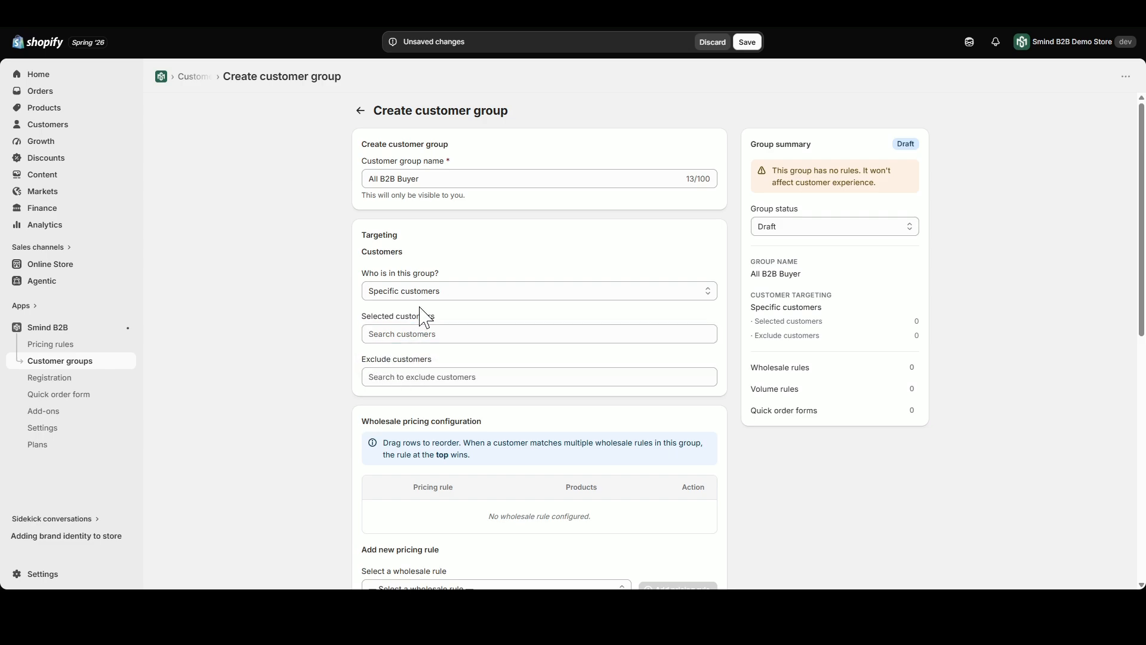
Step: Set the customer targeting of the All B2B Buyer group to Logged in customers
left_click(423, 296)
left_click(418, 314)
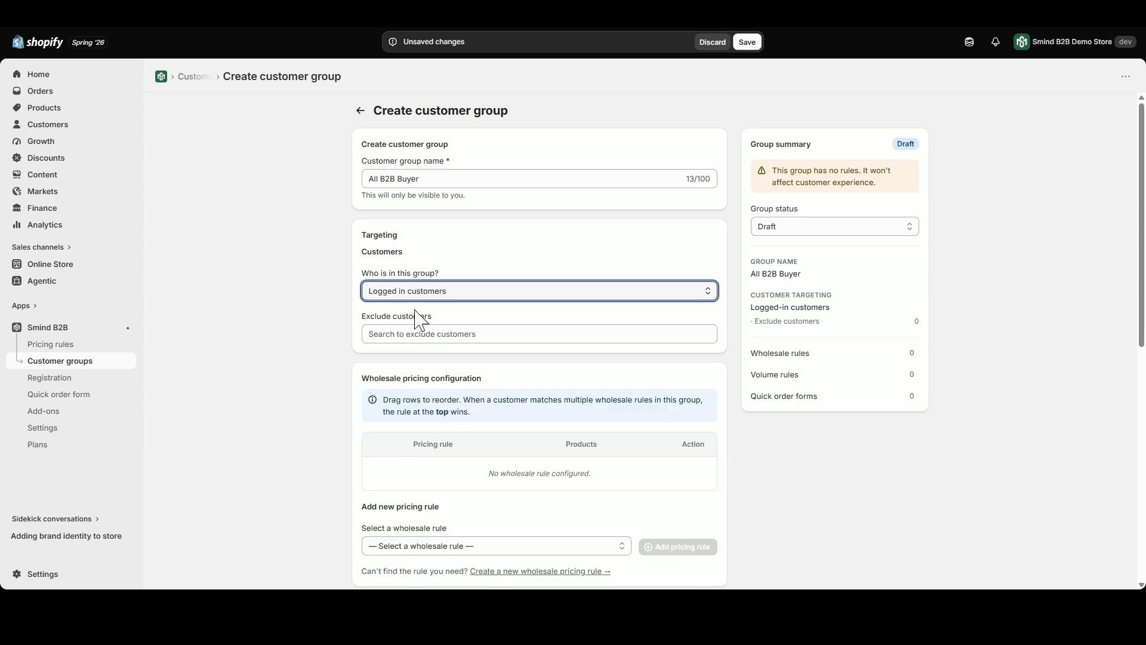
left_click_drag(371, 179, 446, 179)
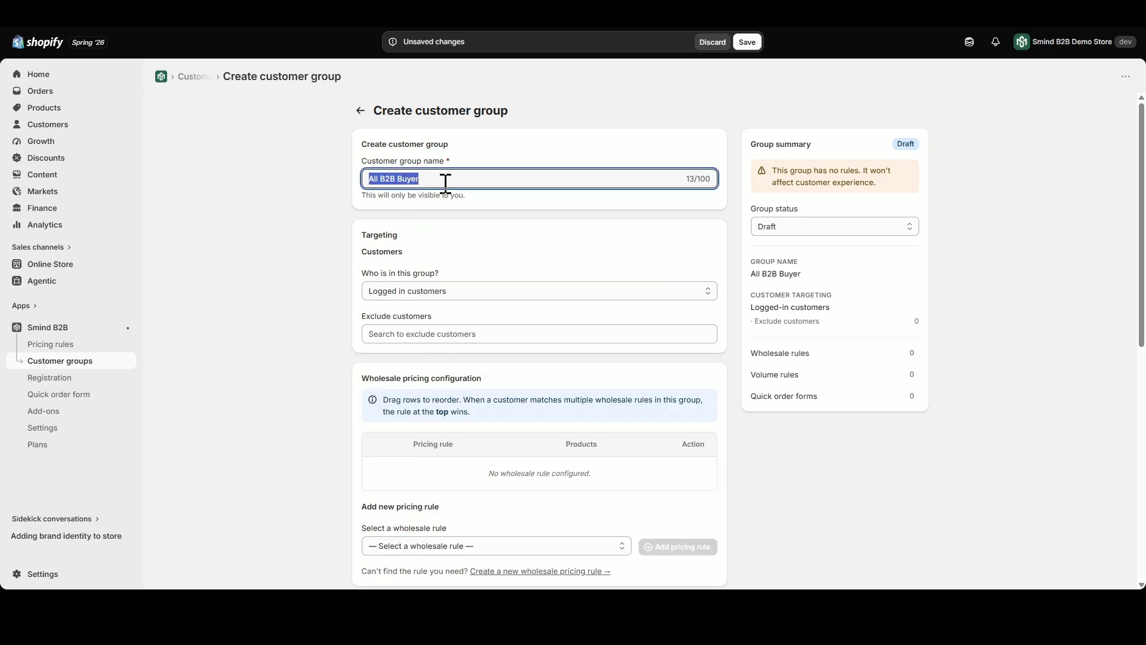
left_click(466, 232)
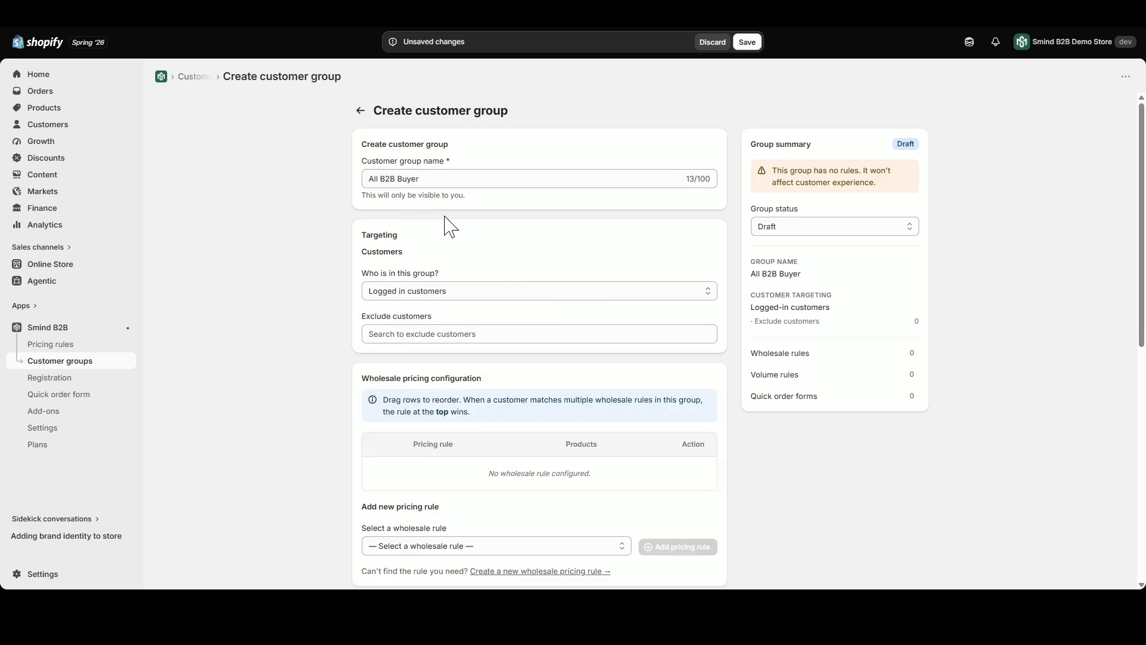
Step: Add the wholesale rule "20% Off for All B2B Buyer" to the group's wholesale pricing configuration
scroll(517, 328, "down", 2)
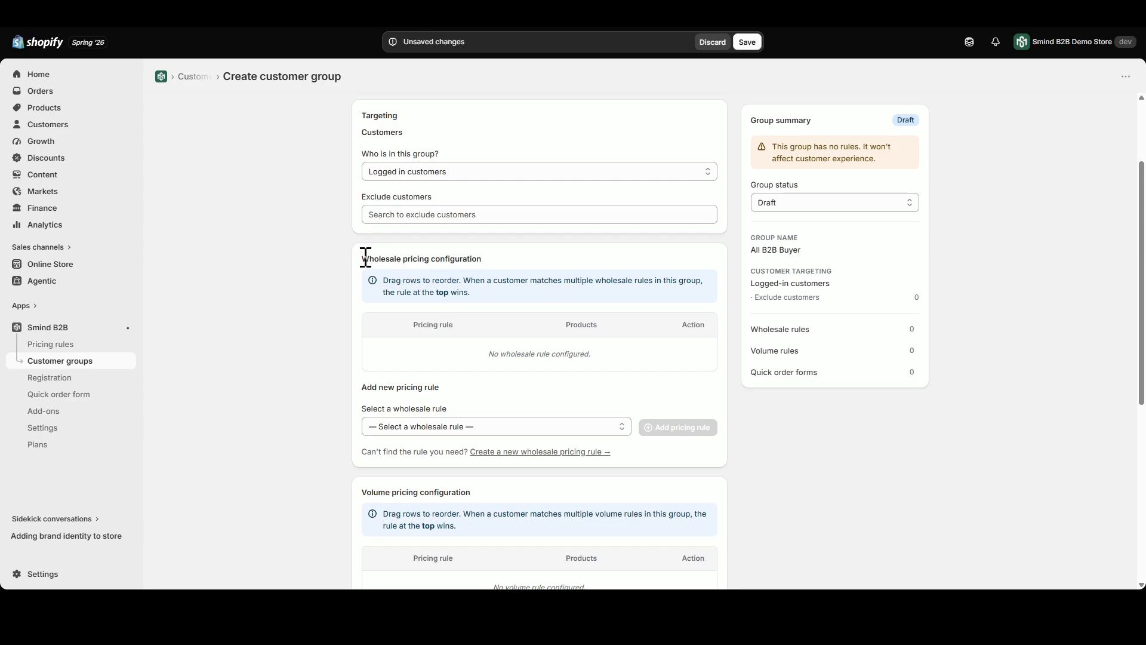
left_click_drag(363, 258, 489, 273)
left_click(489, 264)
scroll(490, 264, "down", 1)
left_click_drag(367, 348, 462, 345)
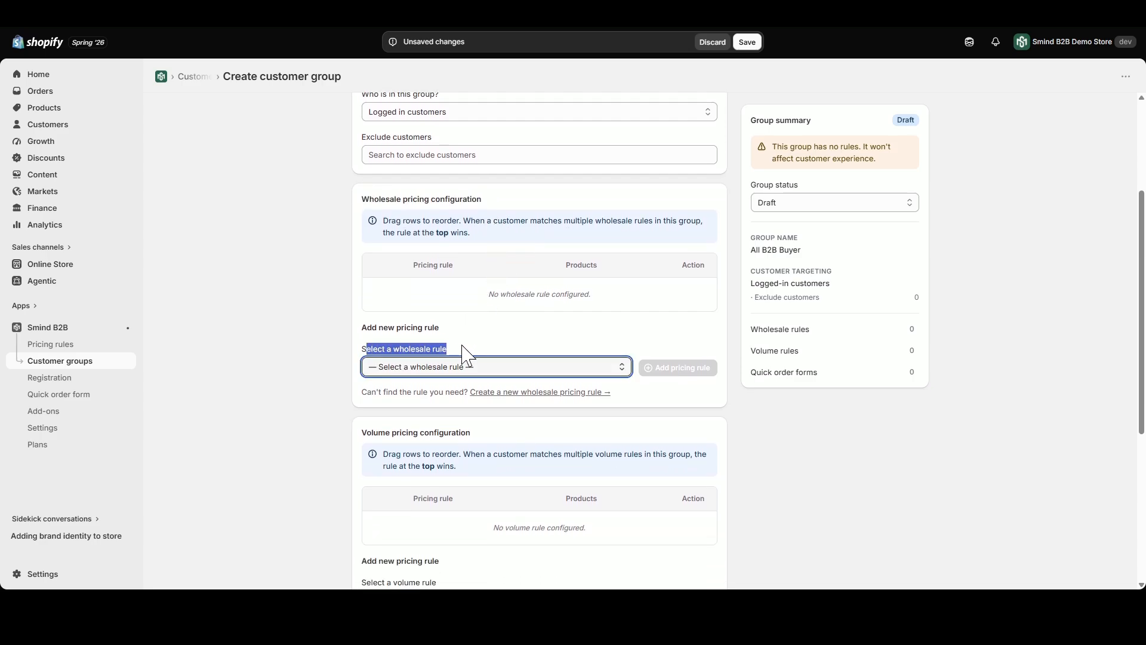
left_click(464, 365)
left_click(406, 400)
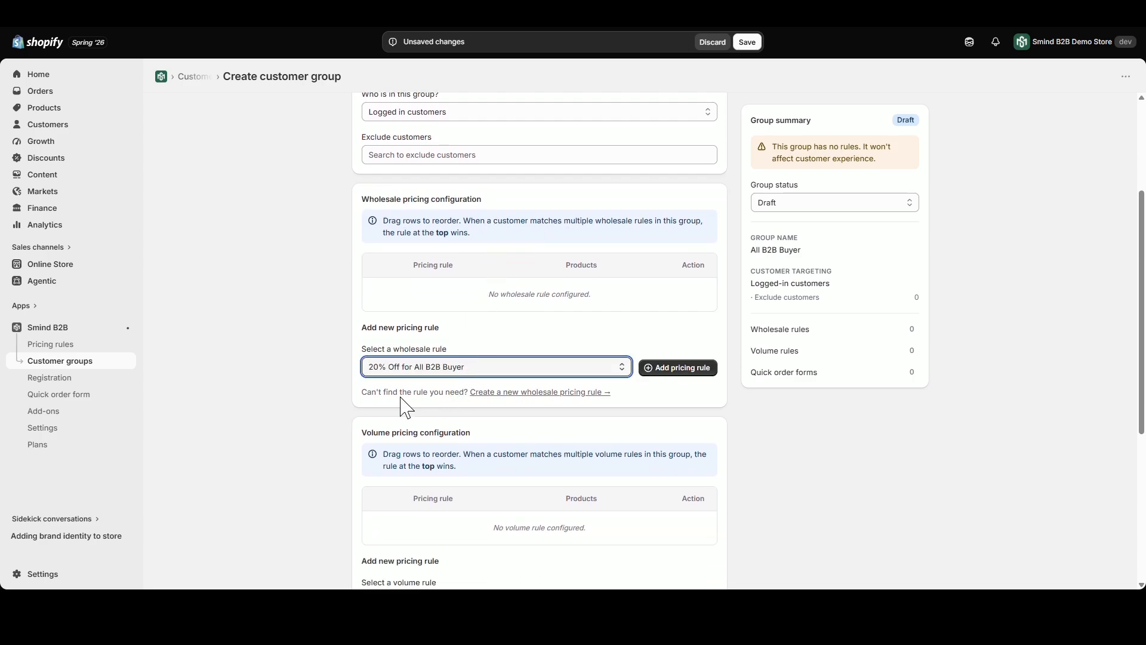
left_click(670, 376)
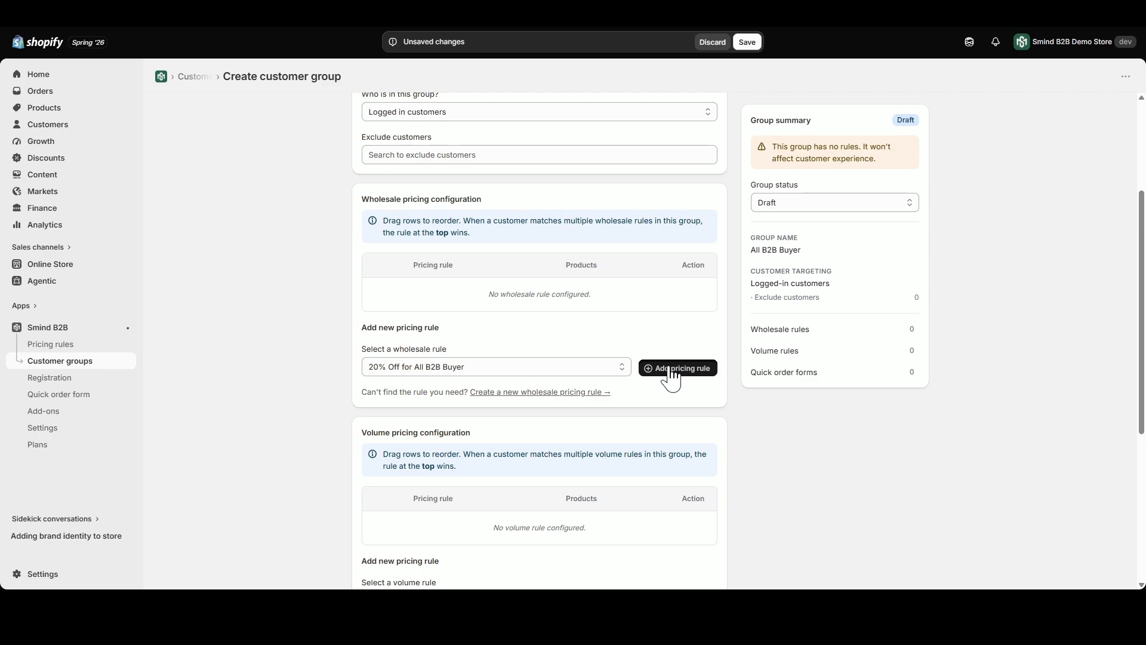
left_click(671, 372)
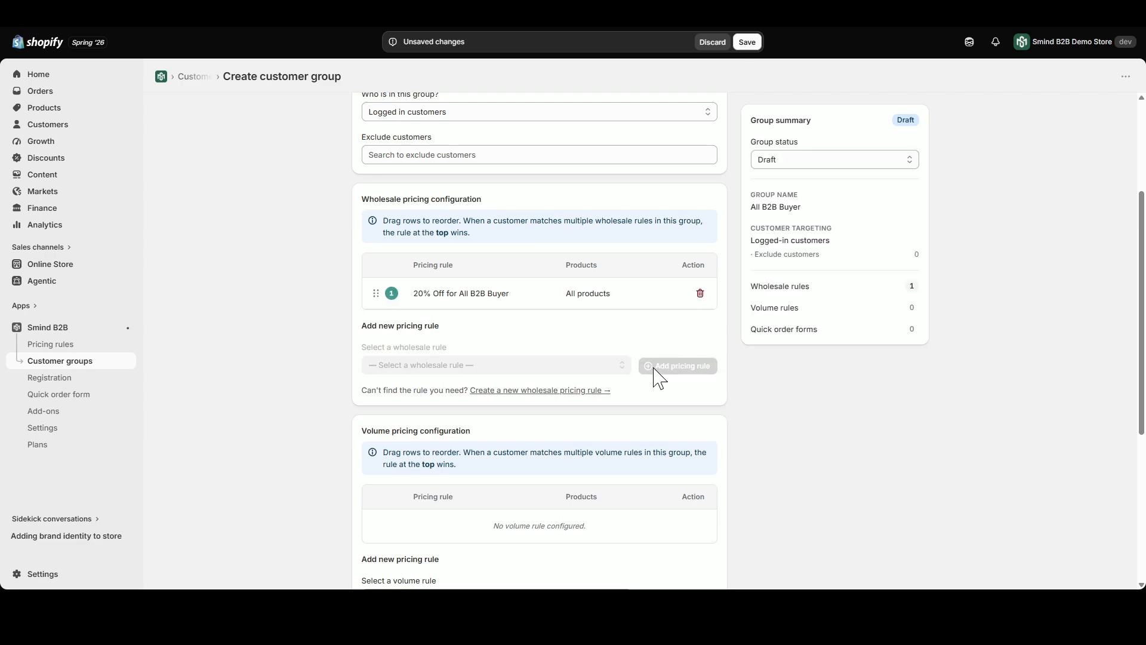
left_click_drag(382, 219, 478, 242)
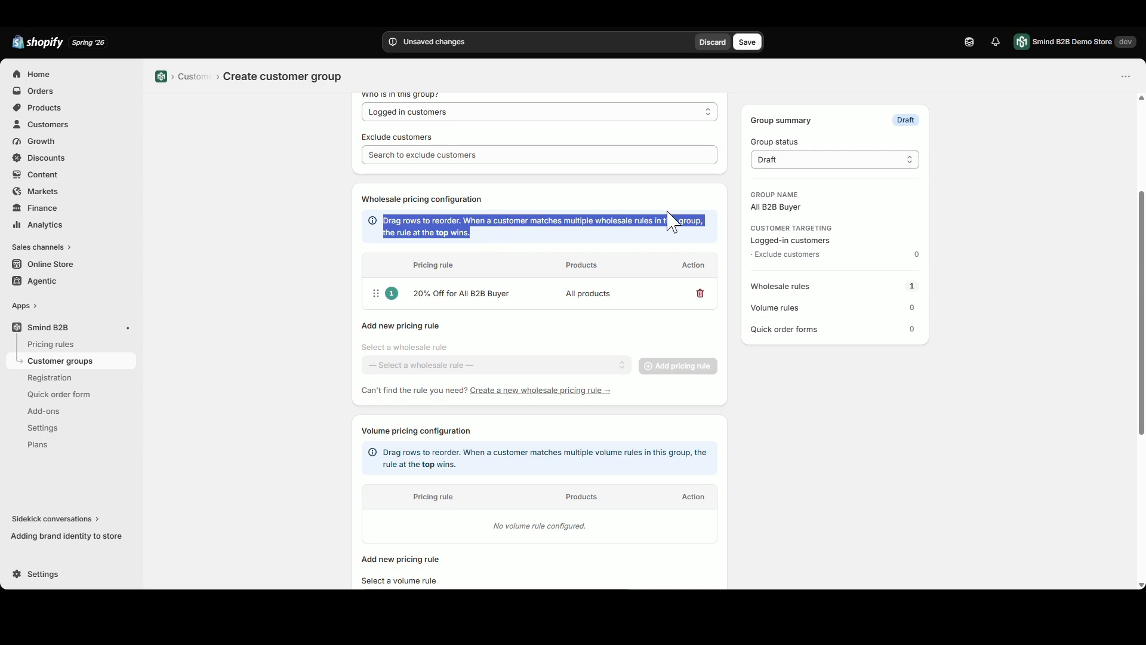
left_click(517, 334)
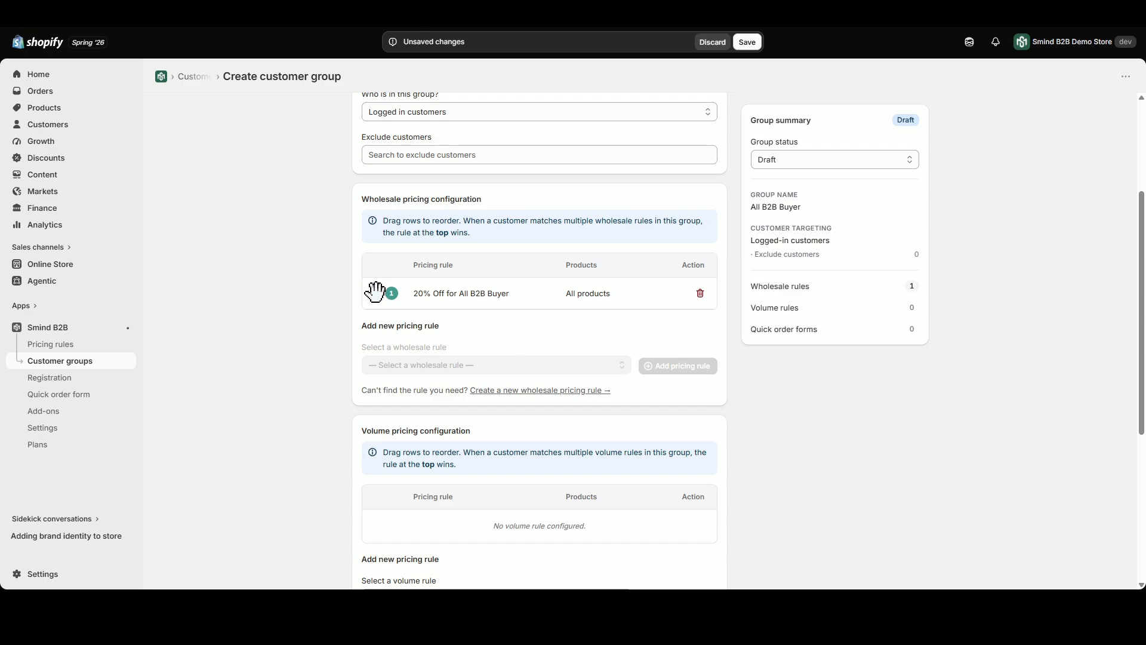
mouse_move(375, 292)
left_mouse_down()
mouse_move(377, 317)
mouse_move(376, 292)
left_mouse_up()
Step: Add the volume rule "All B2B Buyer" to the group's volume pricing configuration
scroll(468, 327, "down", 4)
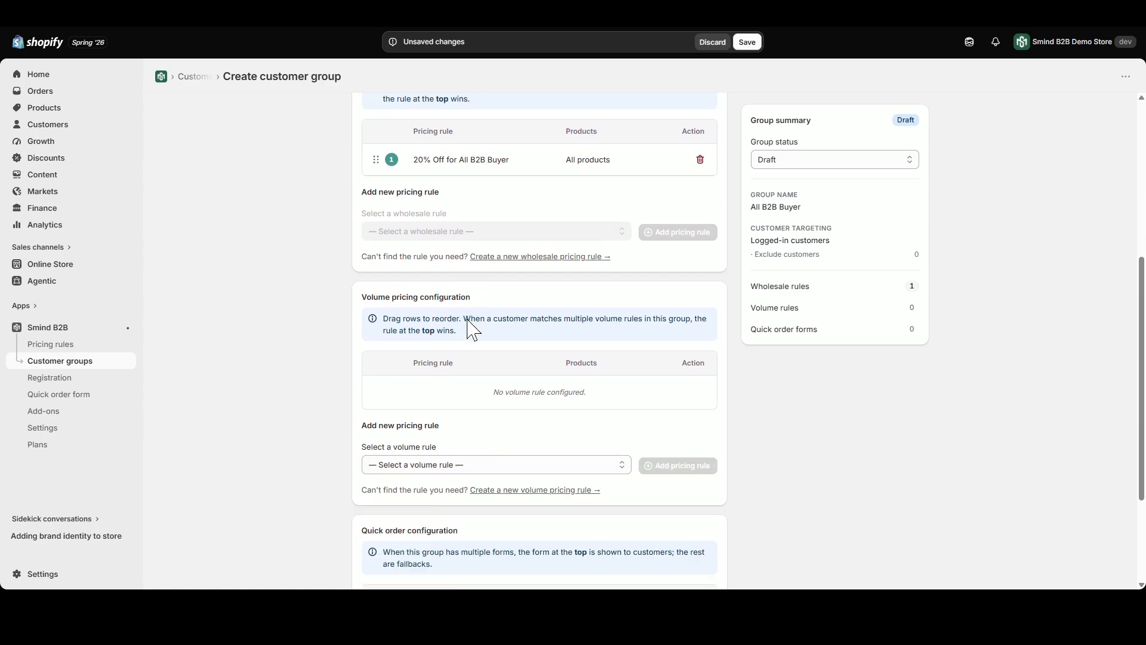
left_click_drag(360, 194, 493, 200)
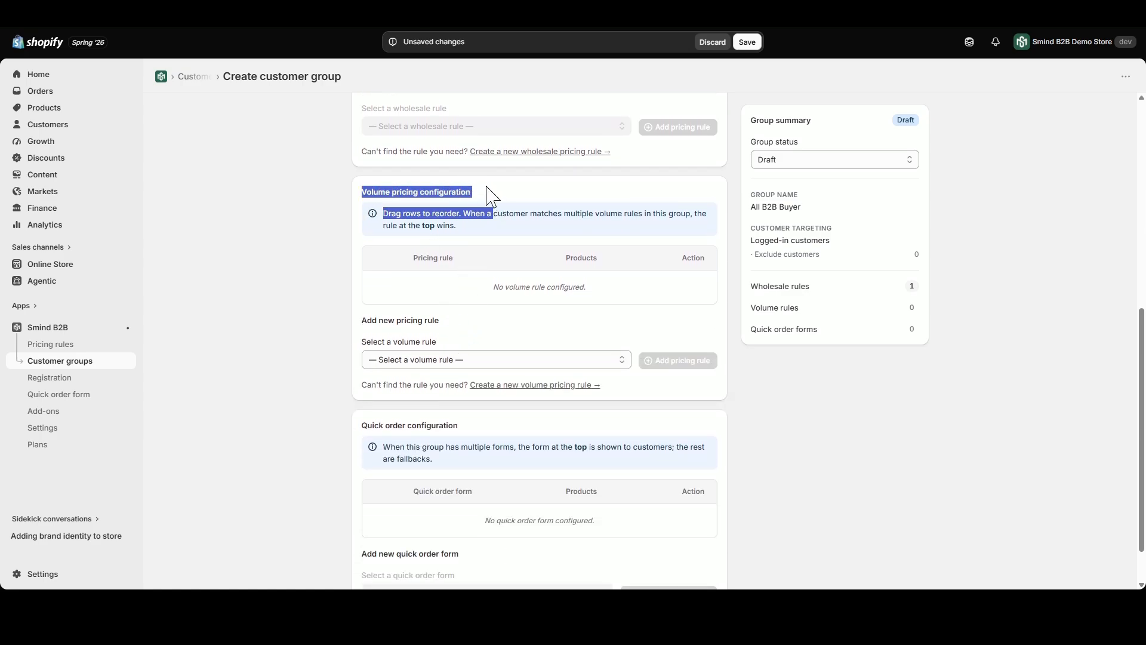
left_click(485, 190)
left_click(476, 361)
left_click(468, 388)
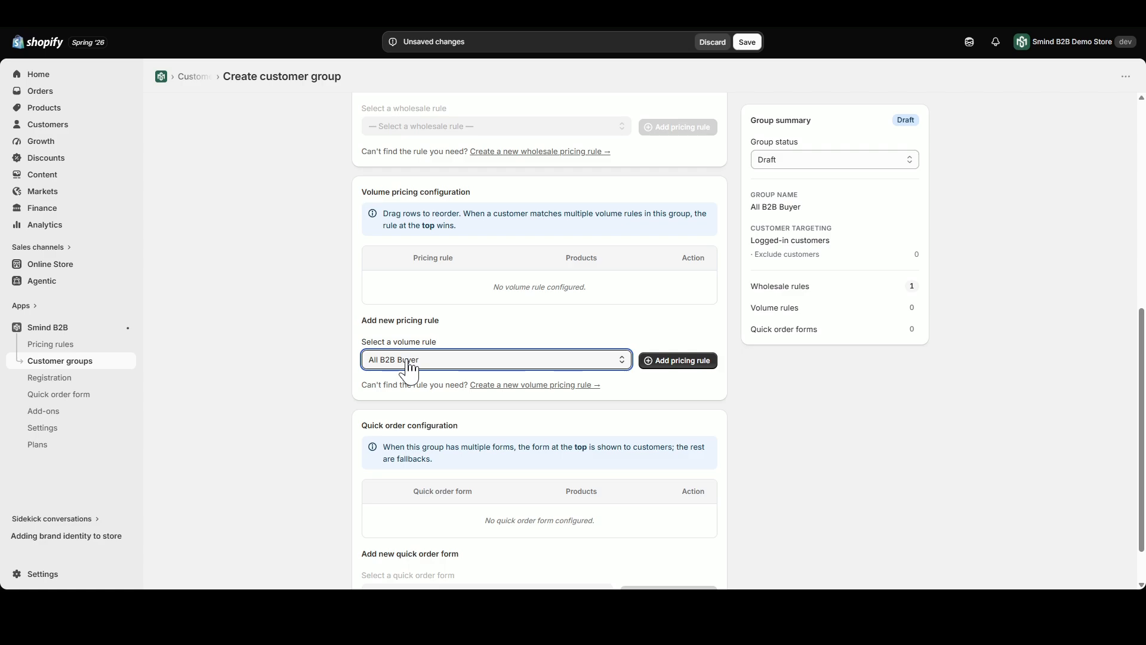
left_click(672, 360)
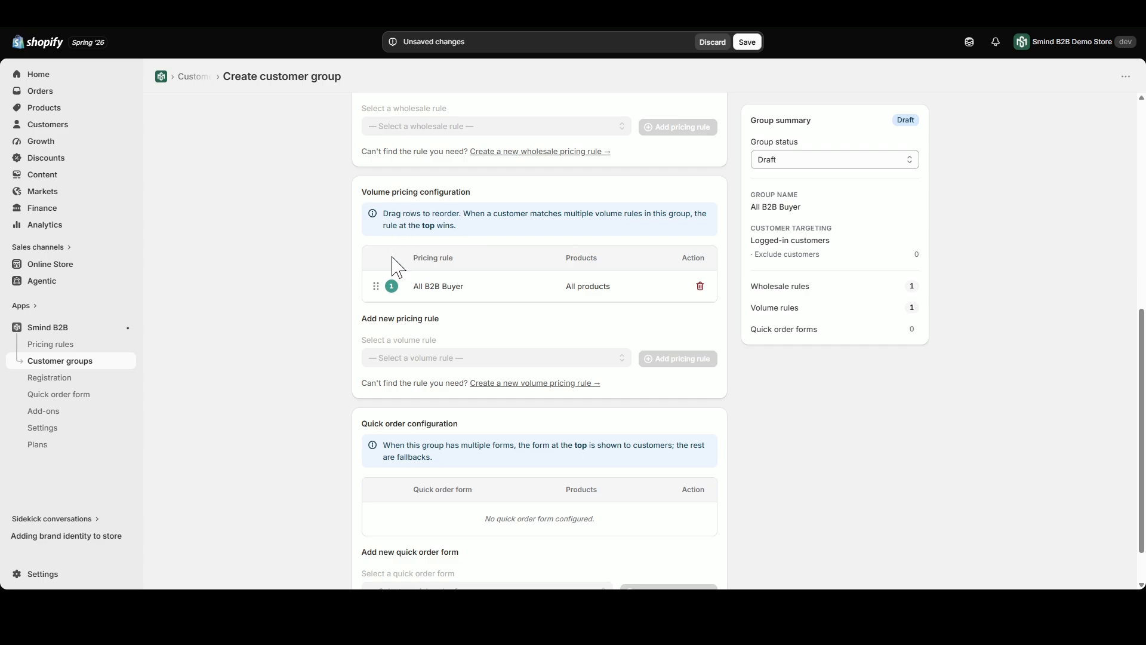
left_click_drag(376, 285, 406, 275)
Step: Set the group status to Active and save the customer group
scroll(508, 336, "up", 1)
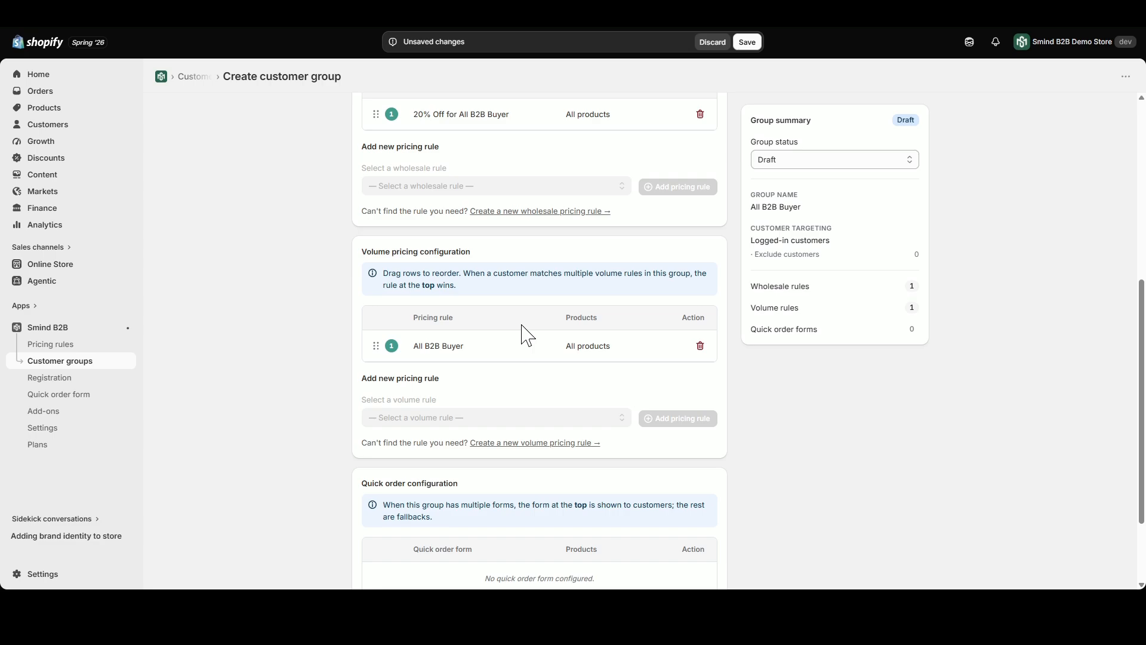
left_click_drag(751, 287, 925, 299)
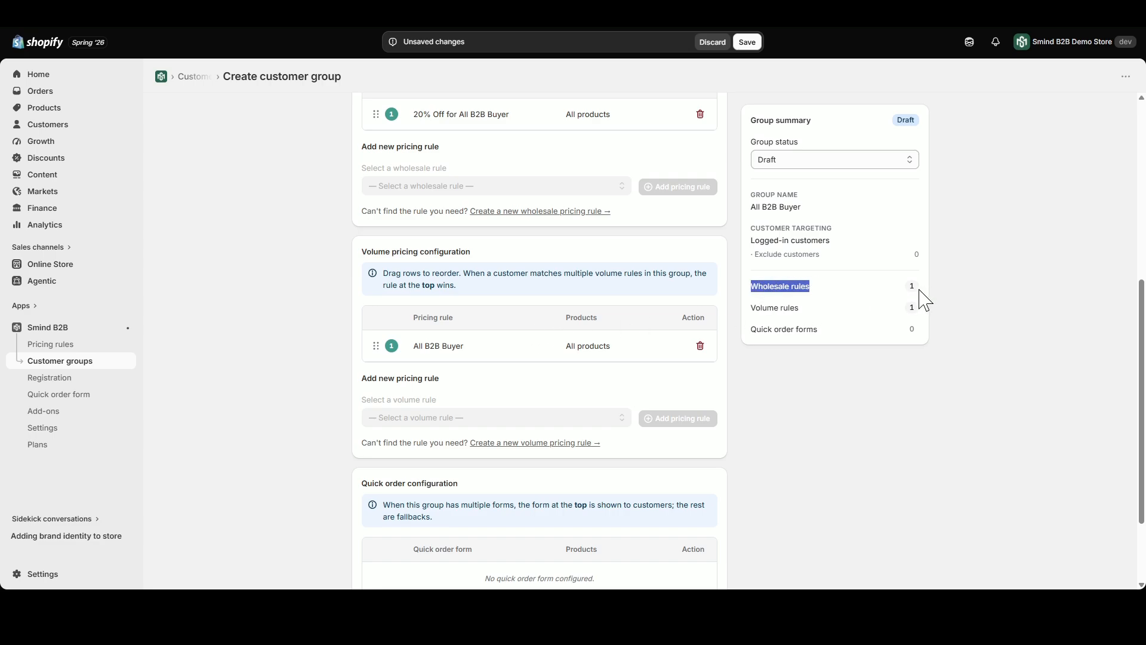
left_click_drag(751, 308, 826, 320)
left_click(893, 313)
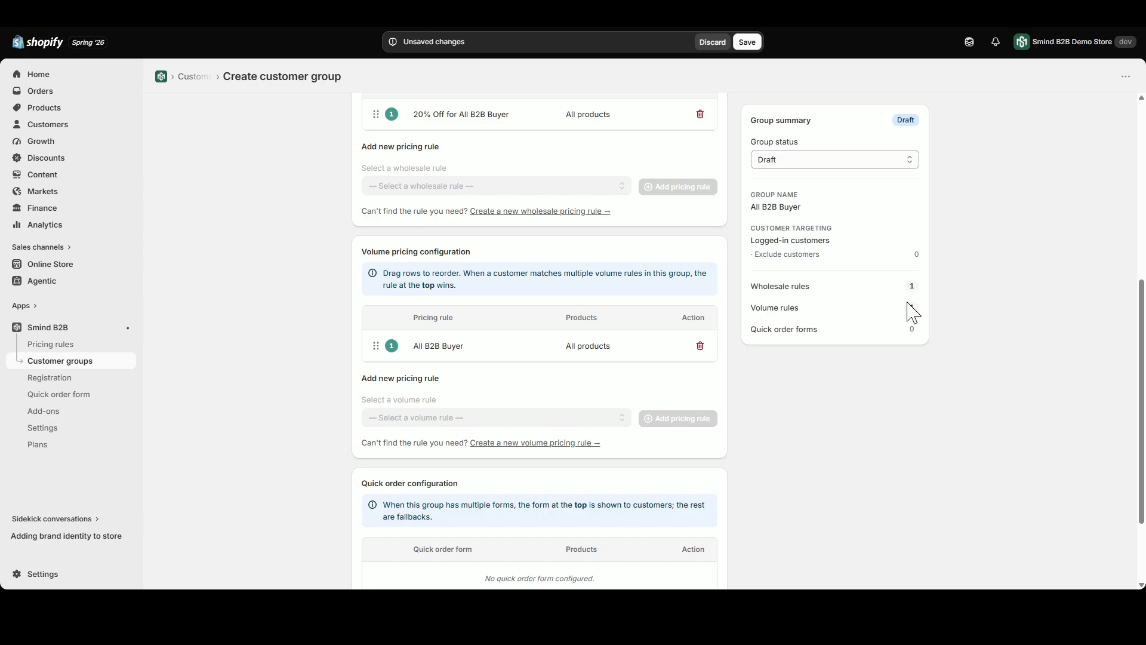
left_click_drag(761, 237, 843, 242)
left_click(753, 203)
left_click(803, 155)
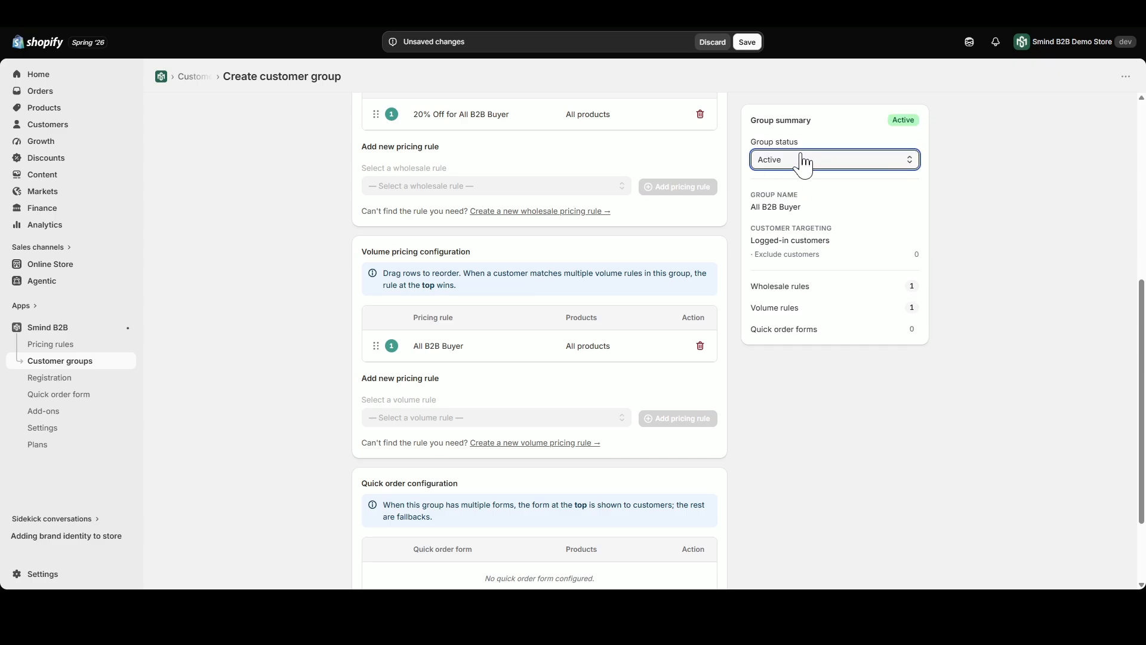
scroll(699, 149, "up", 6)
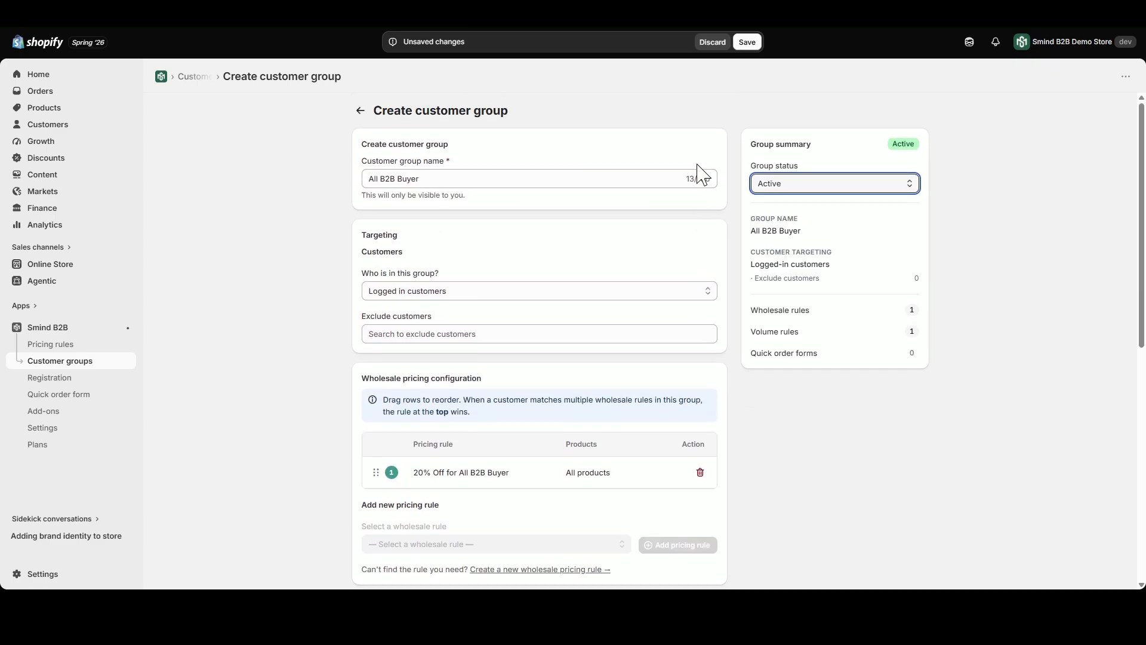
left_click(747, 42)
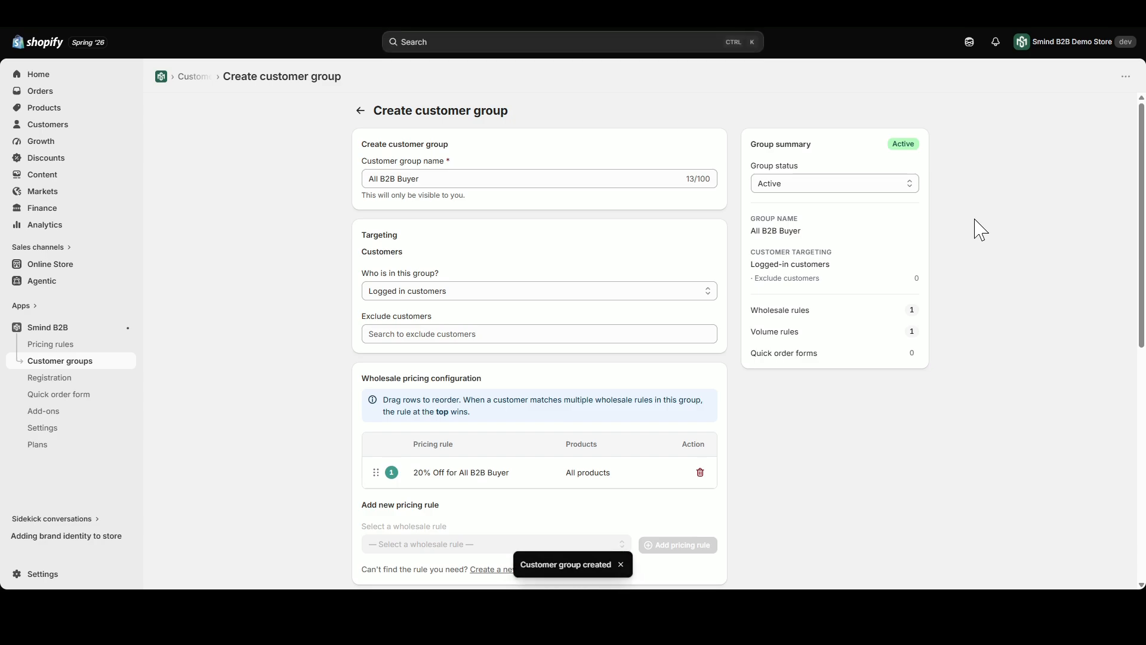